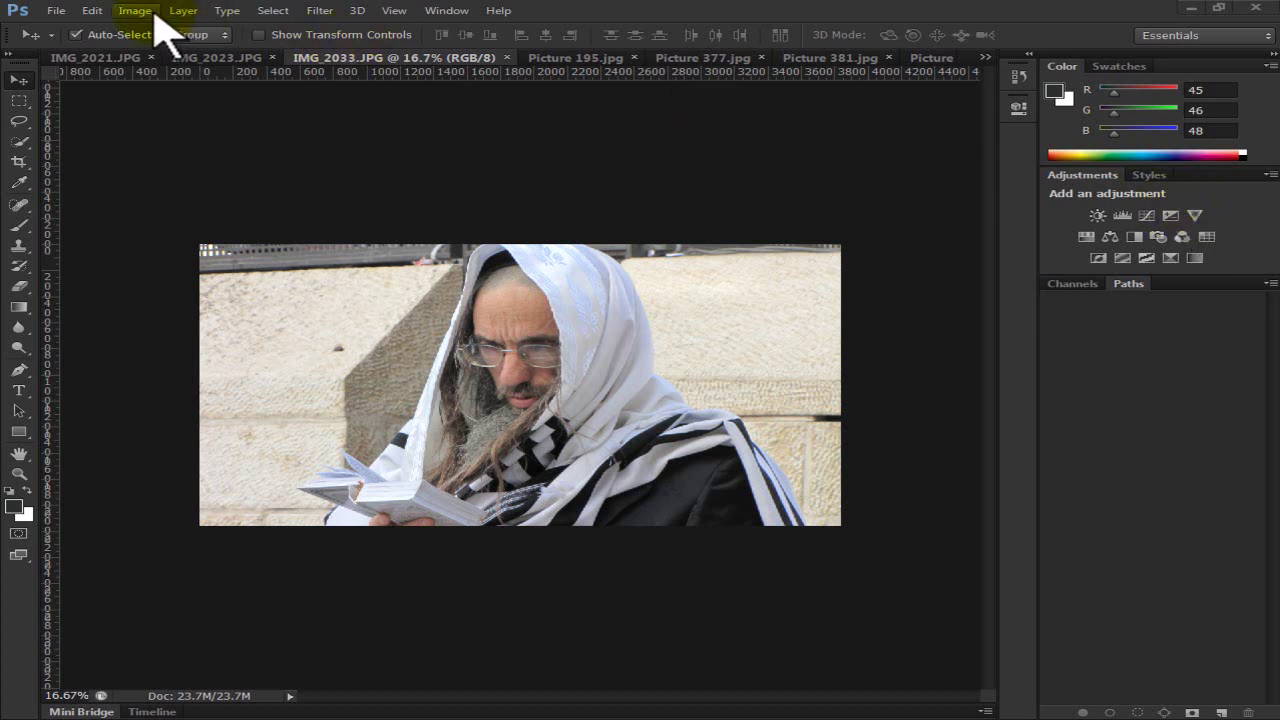
Show the Image > Adjustments list for the prayer-shawl photo IMG_2033.JPG.
click(153, 15)
mouse_move(164, 49)
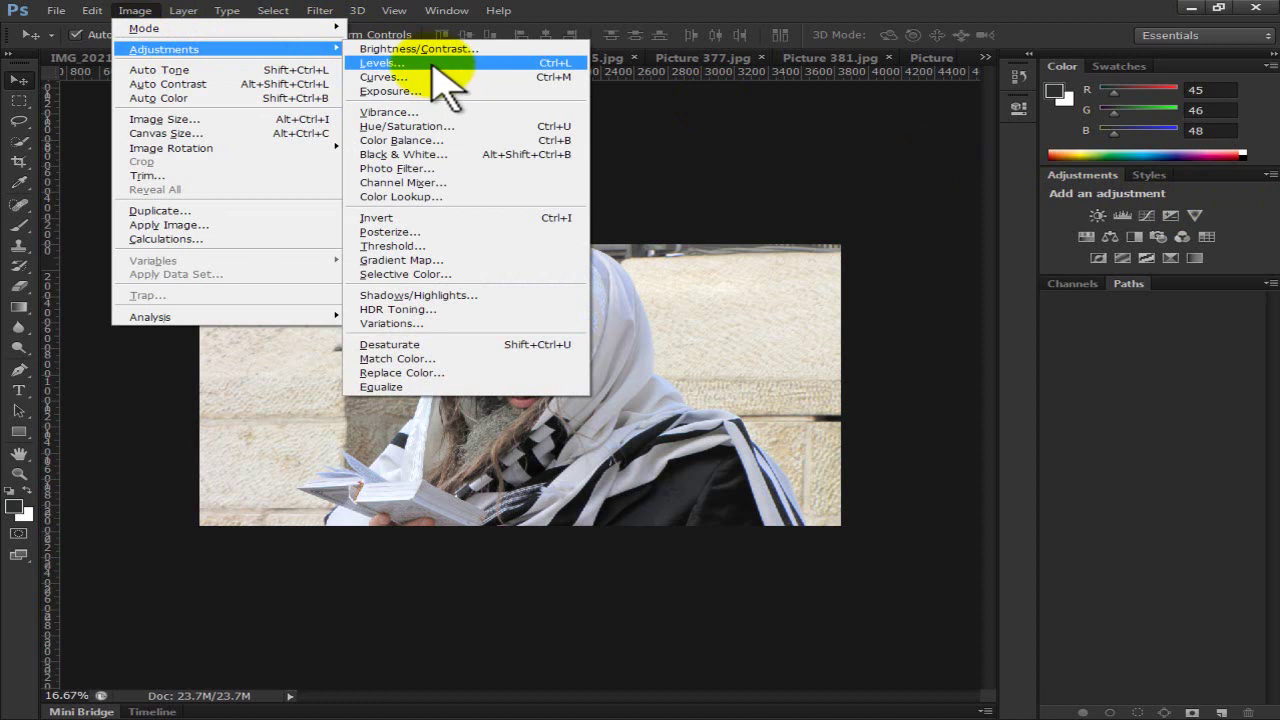
Apply Auto Levels to IMG_2033.JPG, giving input levels 14, 1.02 and 254.
click(434, 64)
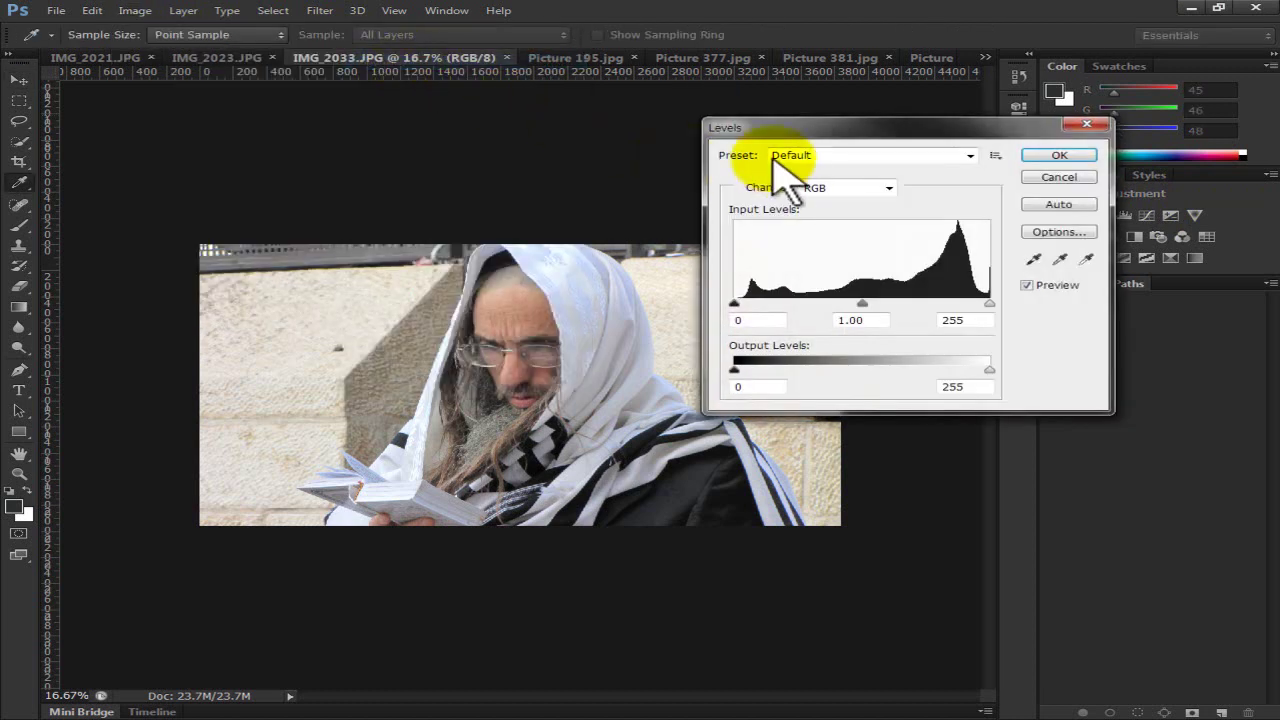
click(1045, 204)
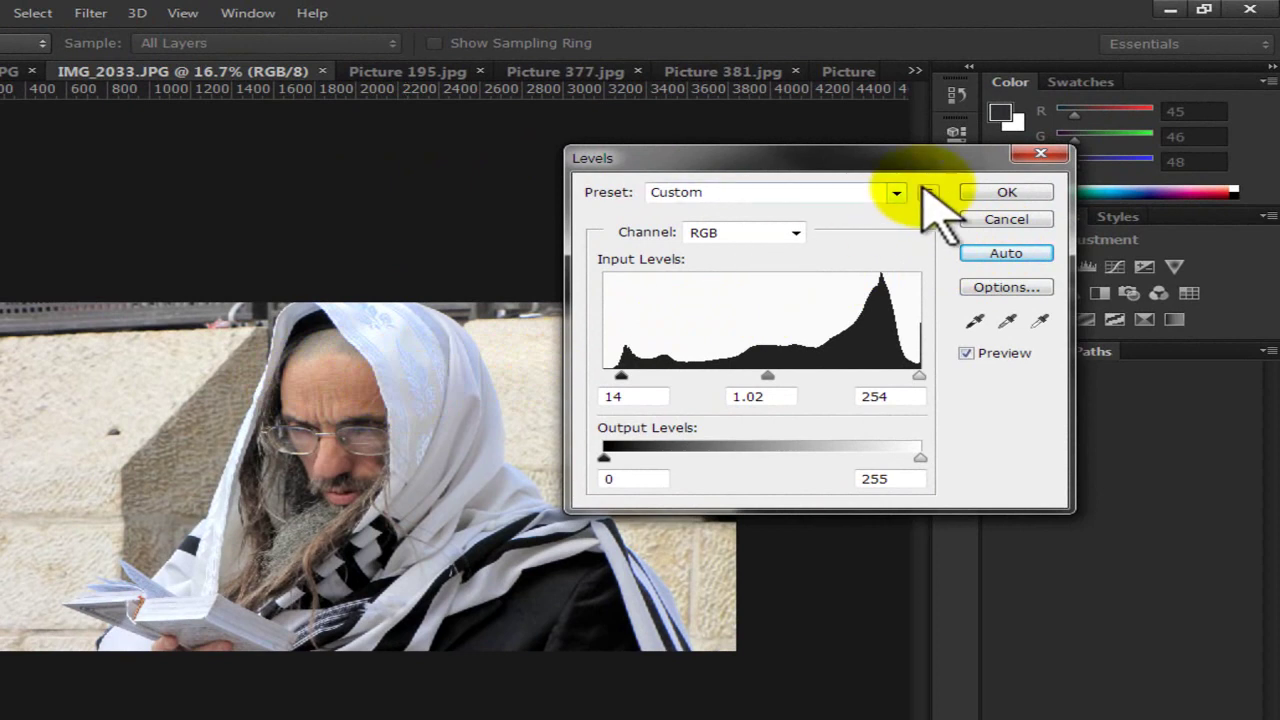
click(1004, 192)
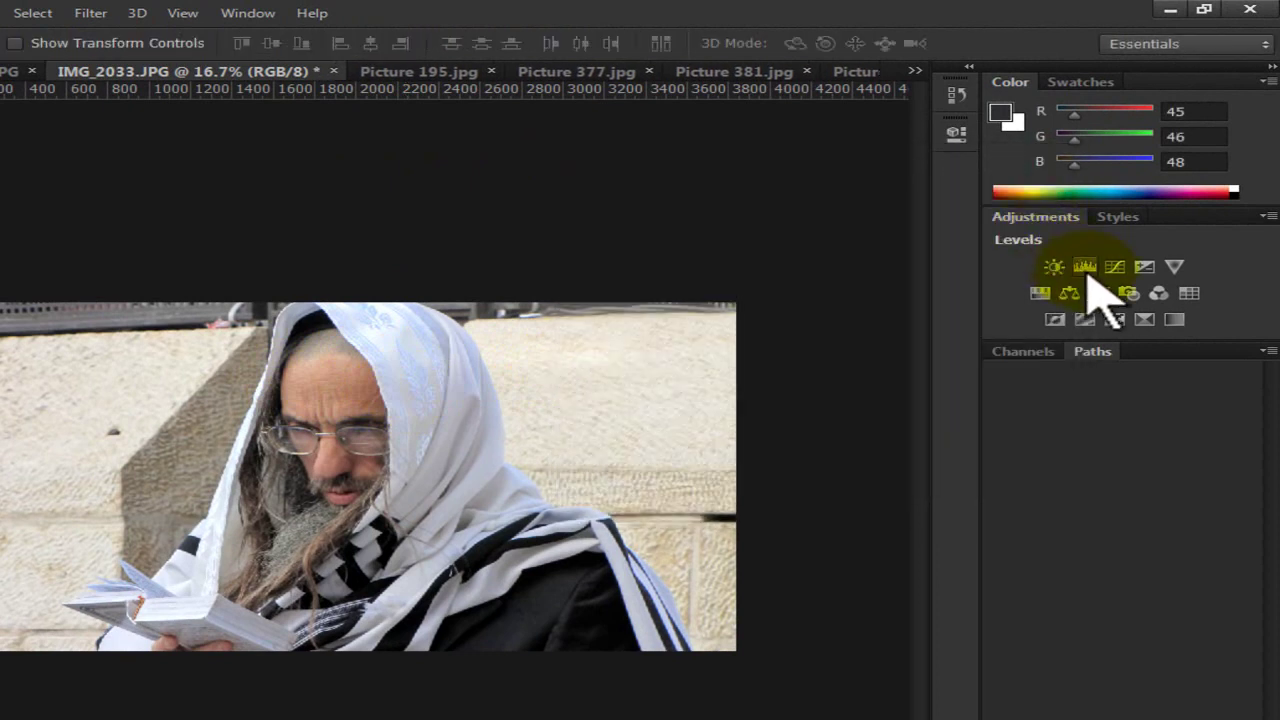
Add a Levels layer with black point from a dark shawl stripe and white point from the head cloth.
click(1088, 272)
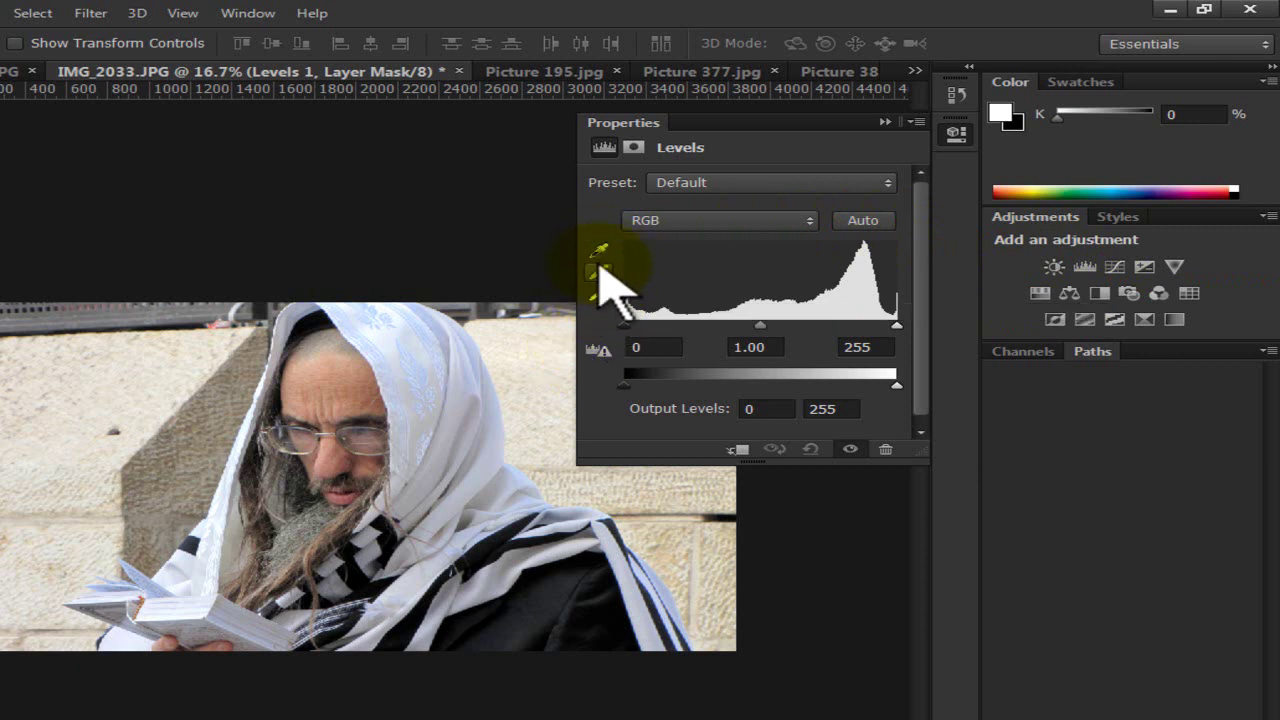
click(598, 250)
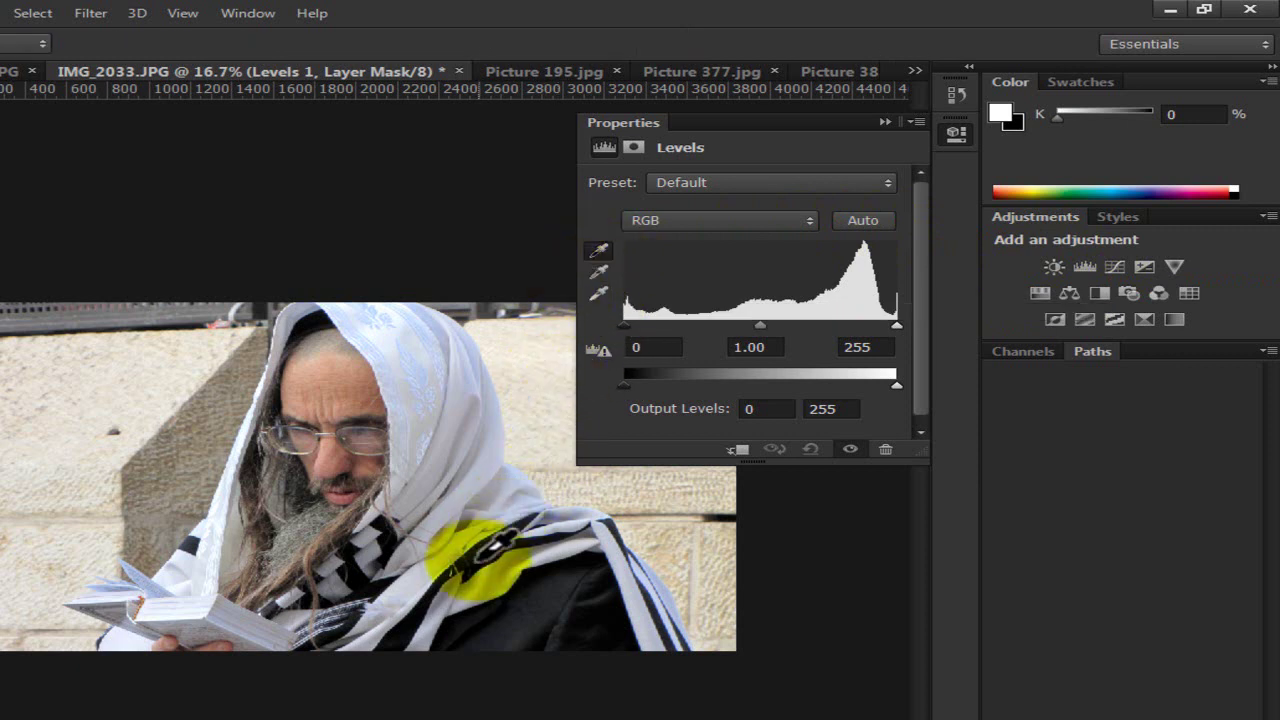
click(480, 555)
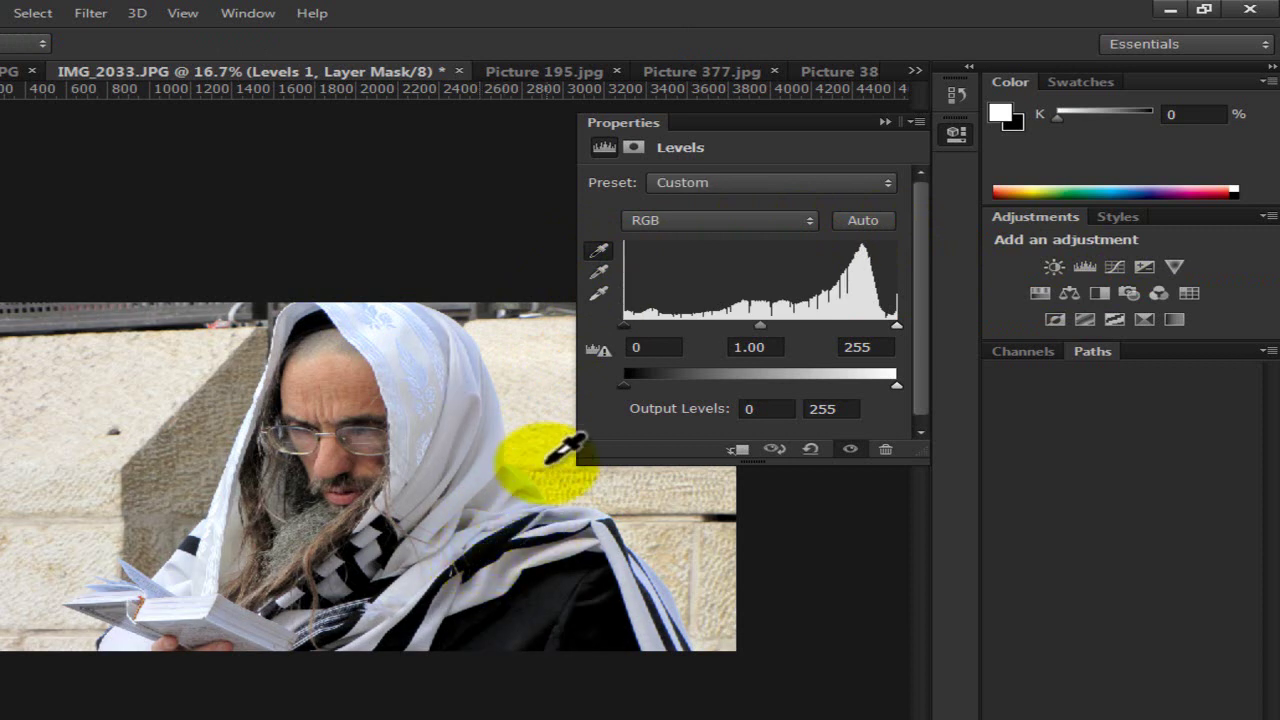
click(598, 293)
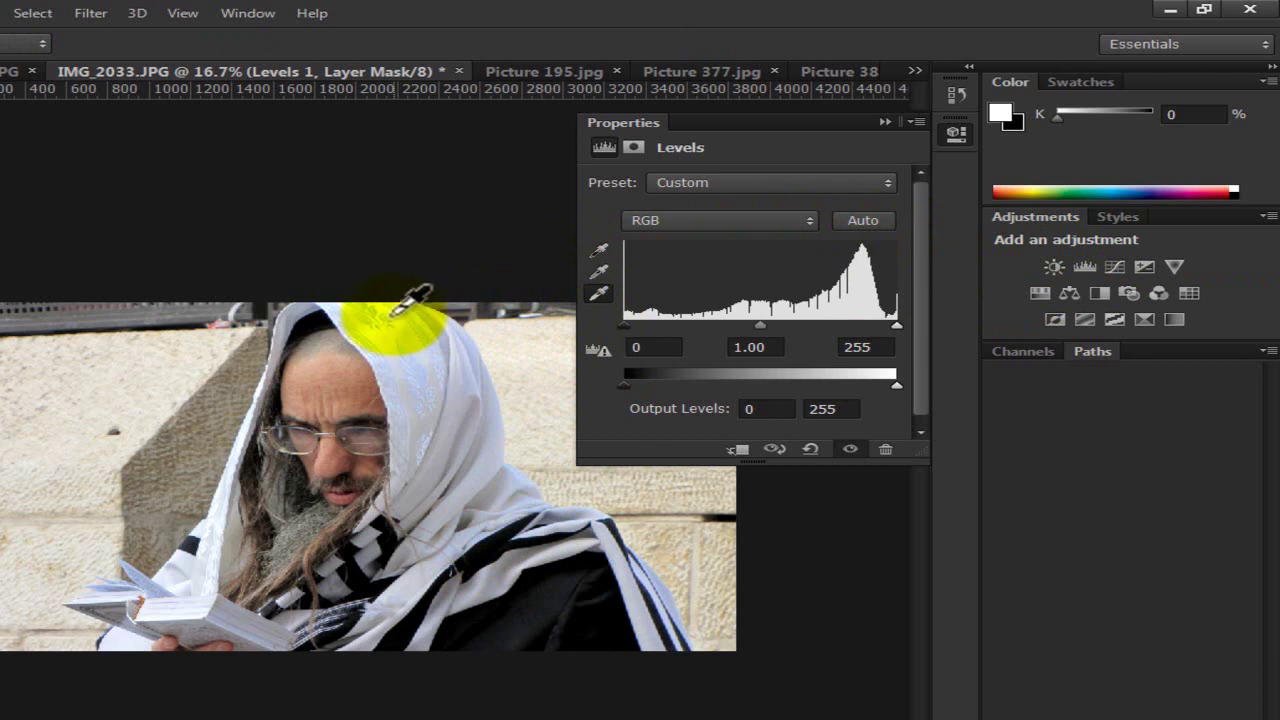
click(369, 330)
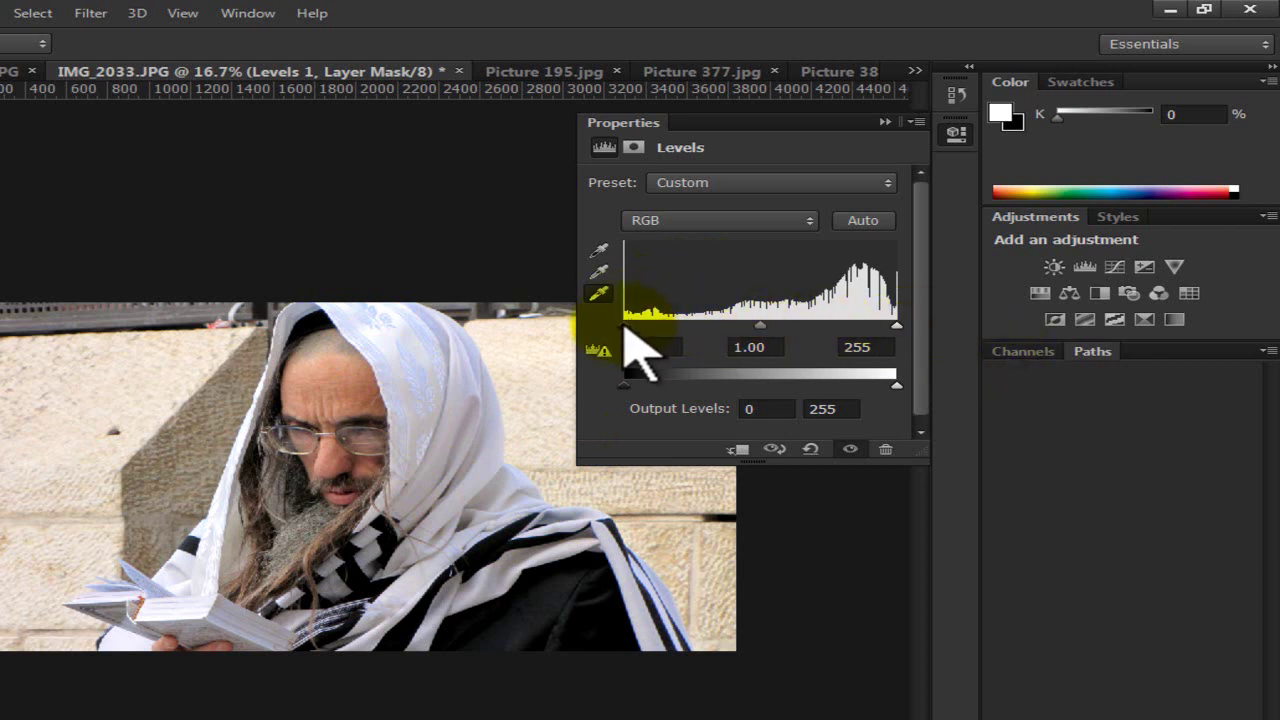
Try different black and white input slider levels on the prayer-shawl photo's Levels layer.
mouse_move(626, 332)
mouse_down()
mouse_move(706, 332)
mouse_move(620, 334)
mouse_up()
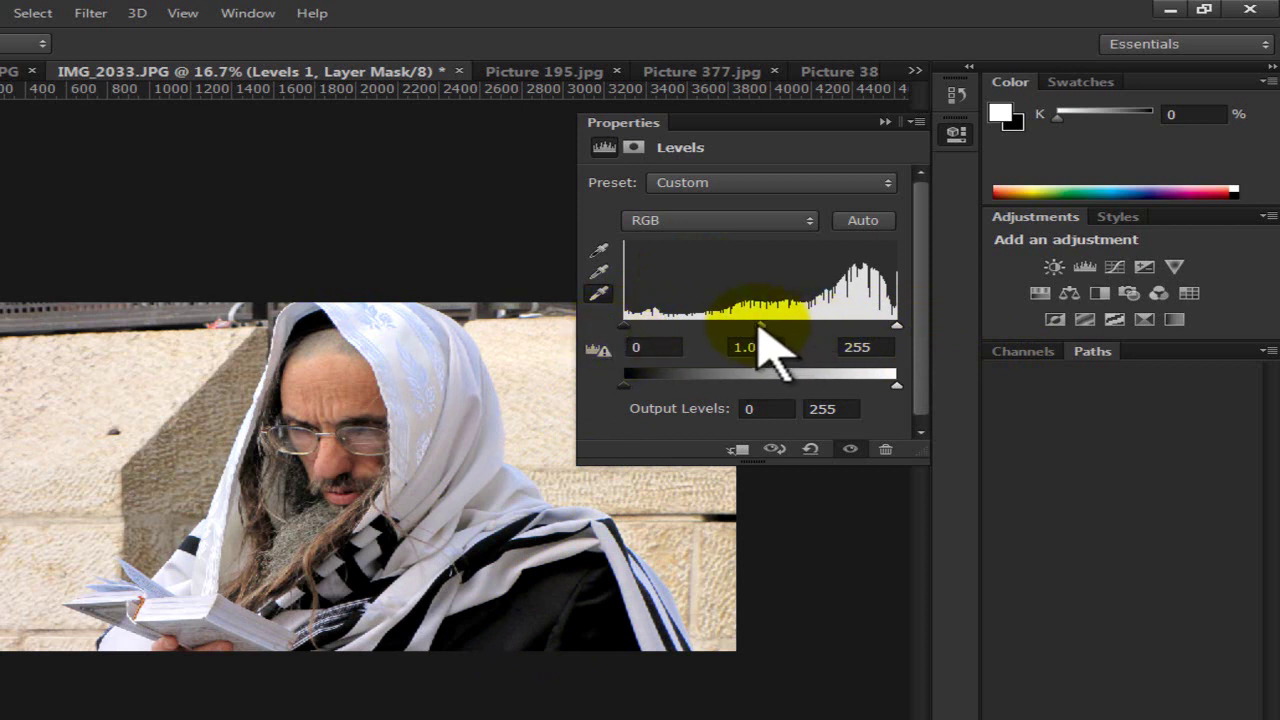
drag(897, 328, 798, 328)
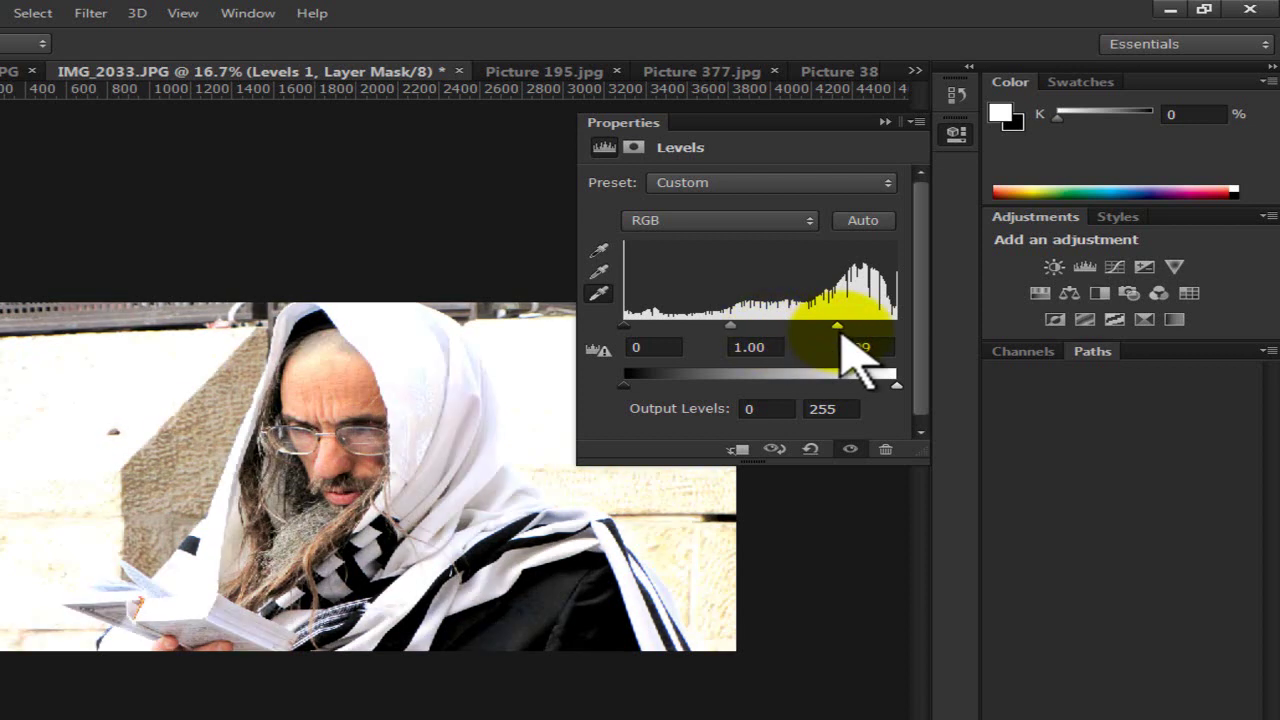
drag(798, 330, 897, 330)
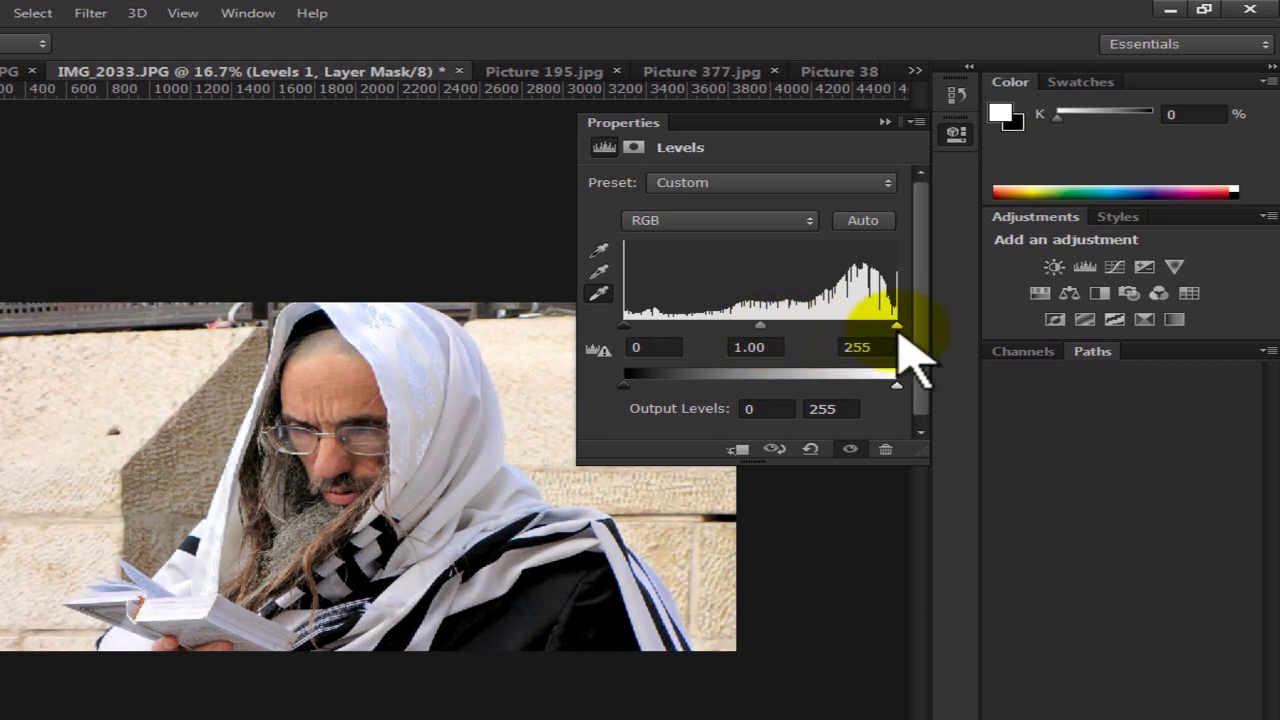
Compare the prayer-shawl photo with its previous state, then switch to the dome photo.
click(775, 449)
click(775, 449)
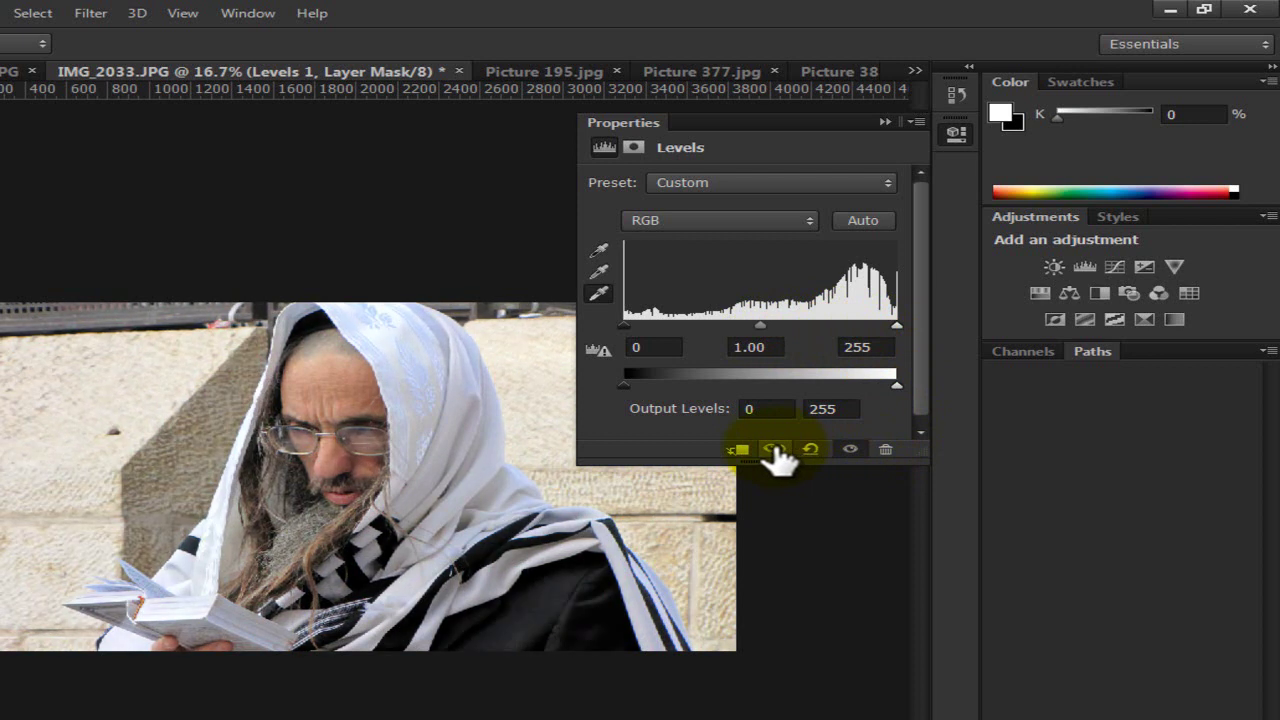
click(775, 449)
click(775, 449)
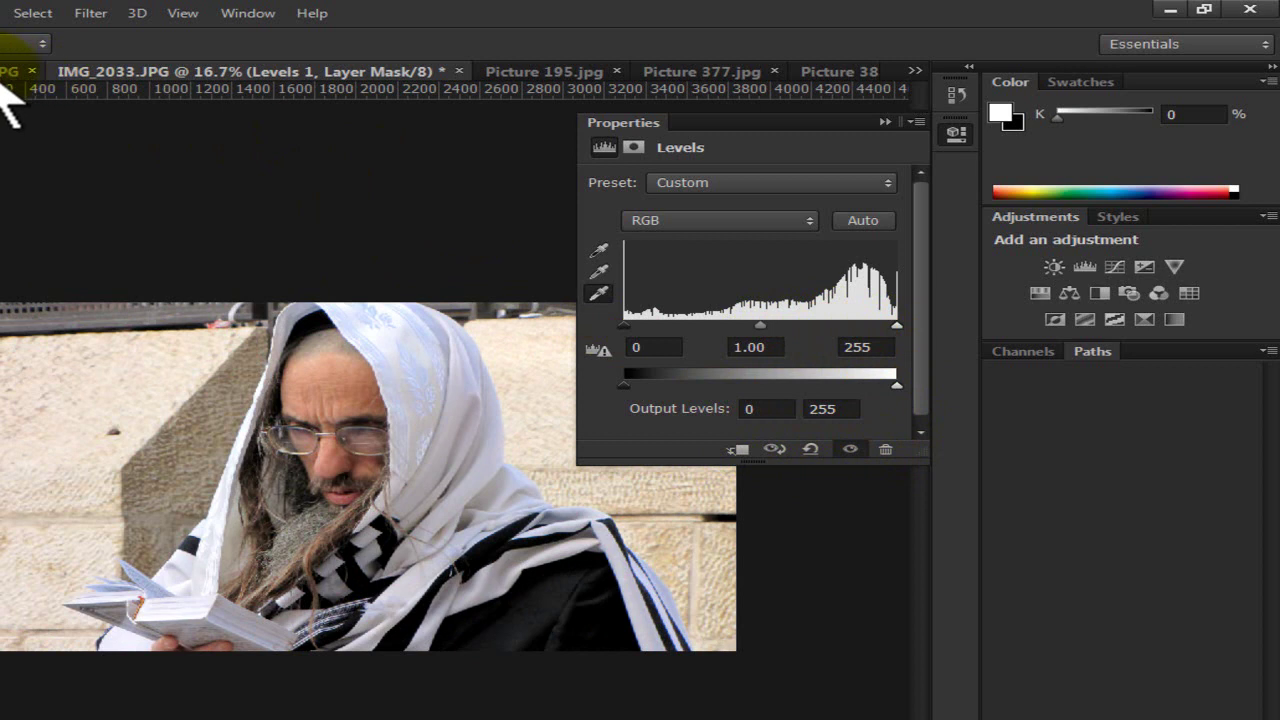
click(10, 72)
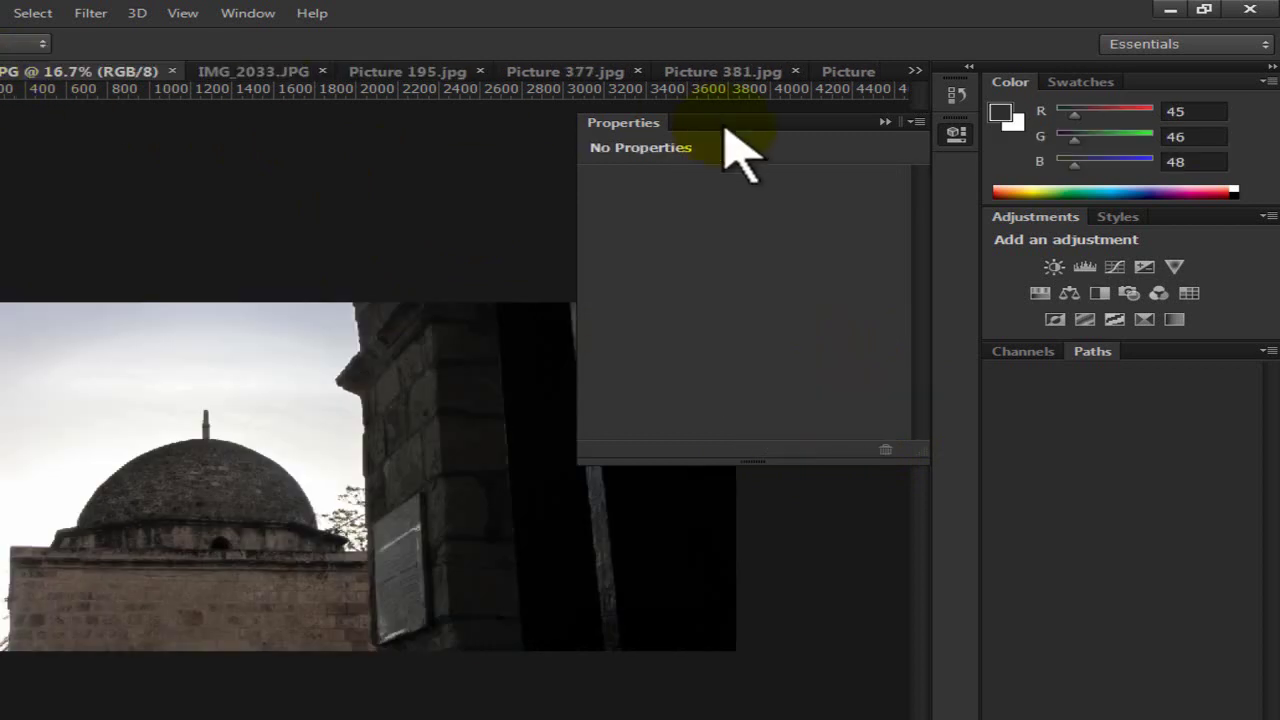
Add a Levels adjustment layer to the dome photo and experiment with its input sliders.
click(1085, 266)
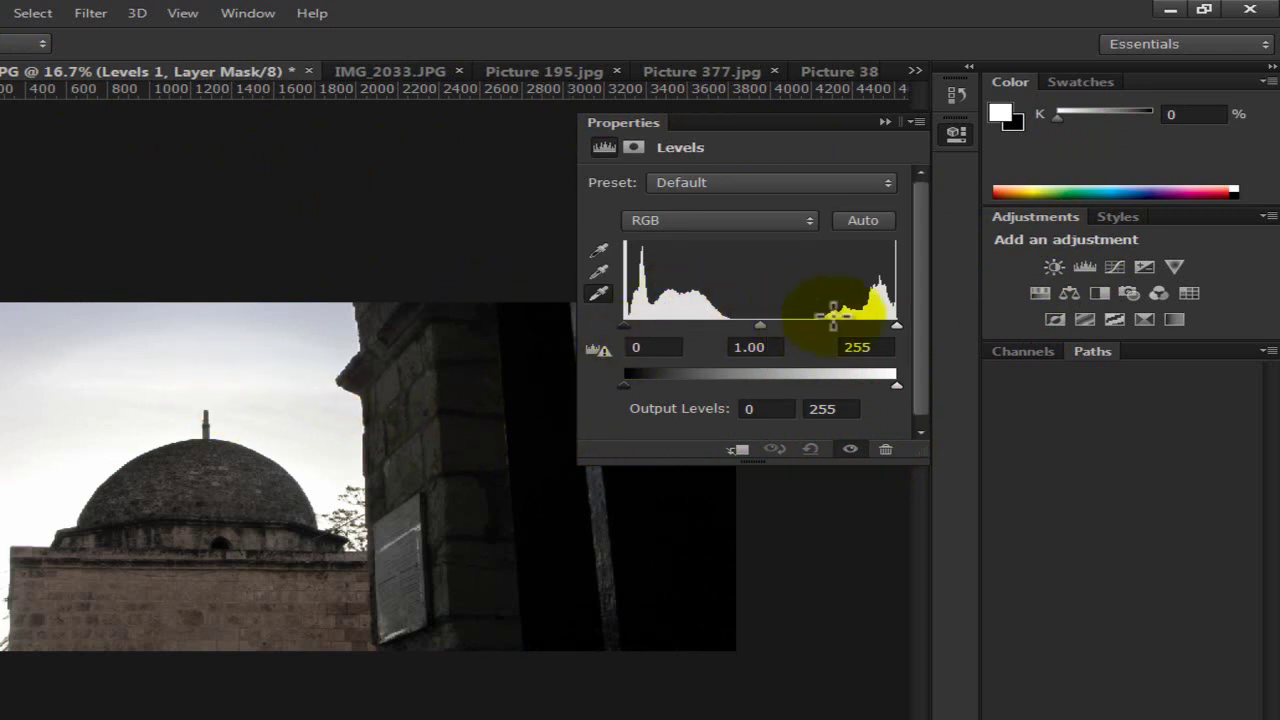
mouse_move(898, 330)
mouse_down()
mouse_move(689, 326)
mouse_move(897, 326)
mouse_up()
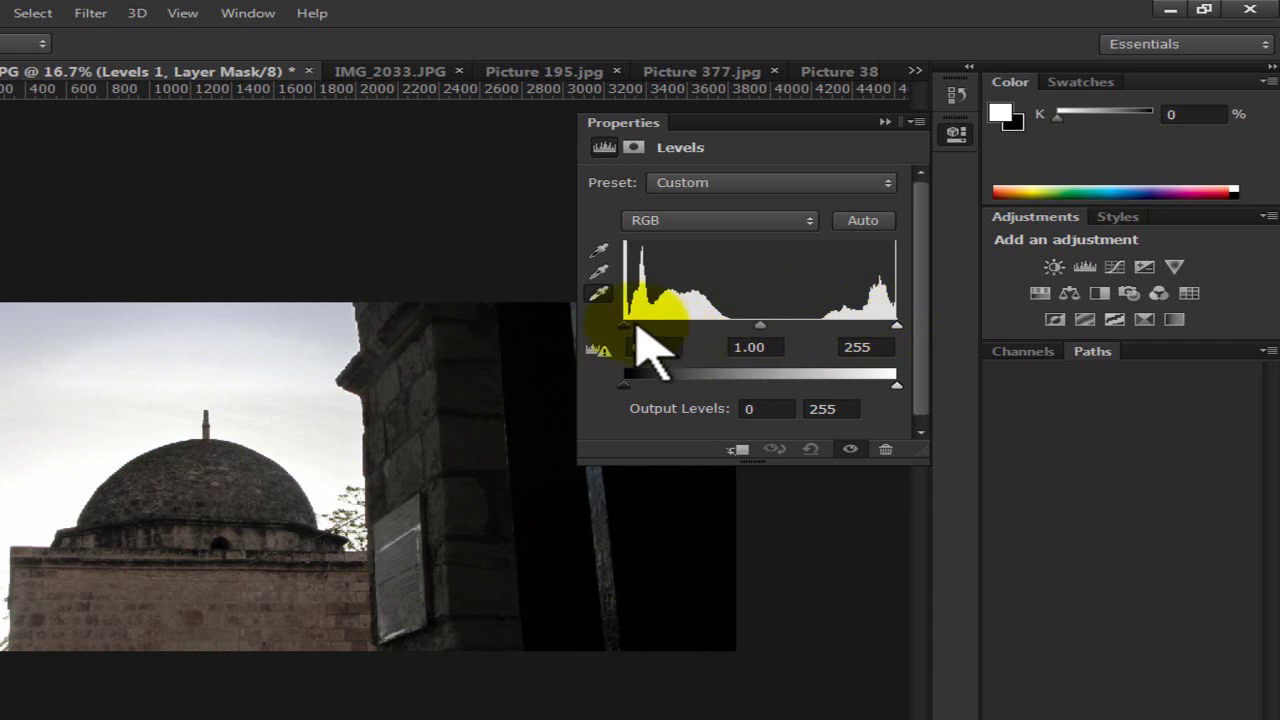
mouse_move(634, 326)
mouse_down()
mouse_move(678, 326)
mouse_move(624, 326)
mouse_up()
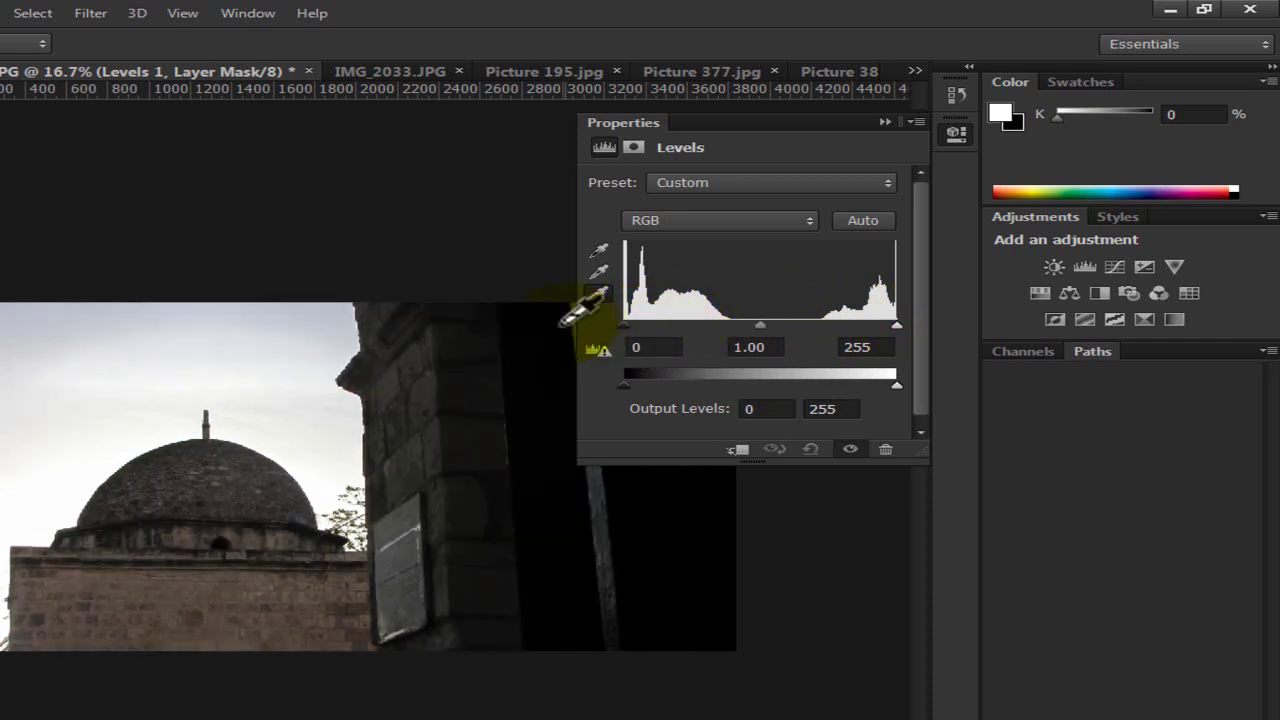
mouse_move(757, 326)
mouse_down()
mouse_move(723, 326)
mouse_move(823, 326)
mouse_move(700, 334)
mouse_move(733, 330)
mouse_up()
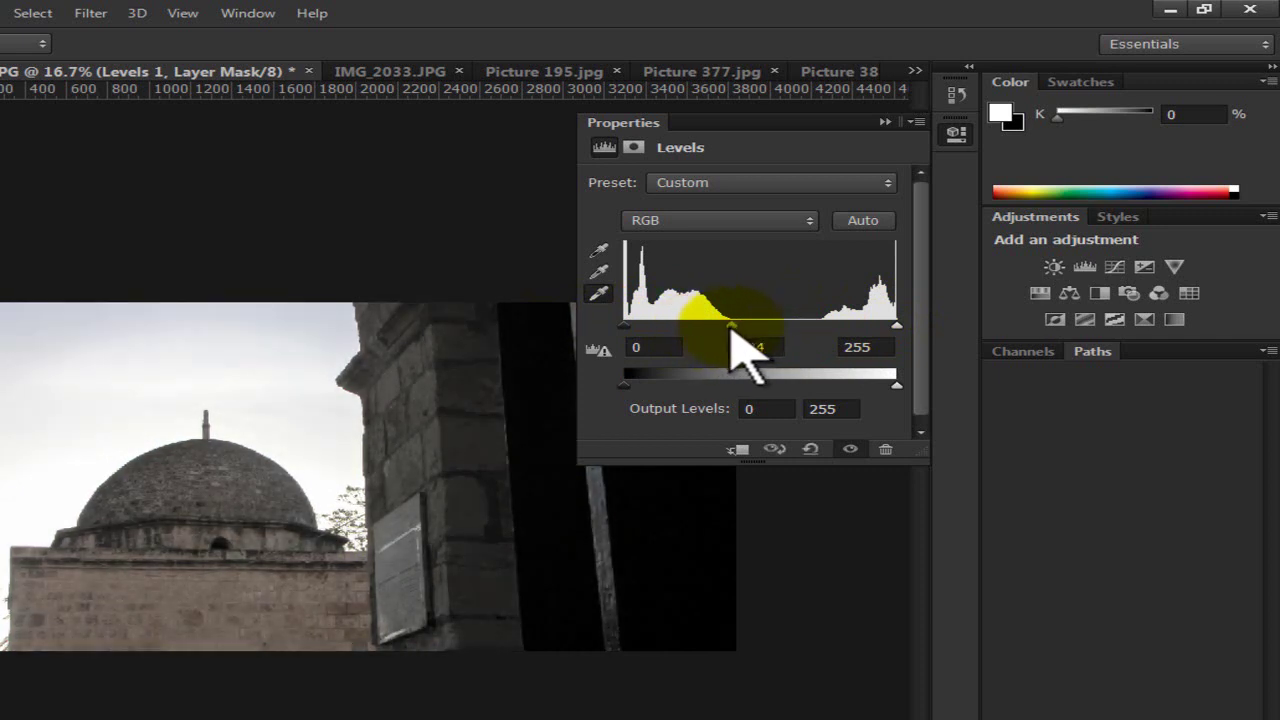
Sample black from the doorway and white from the sky, then set output white 234, input white 100.
click(599, 251)
click(541, 402)
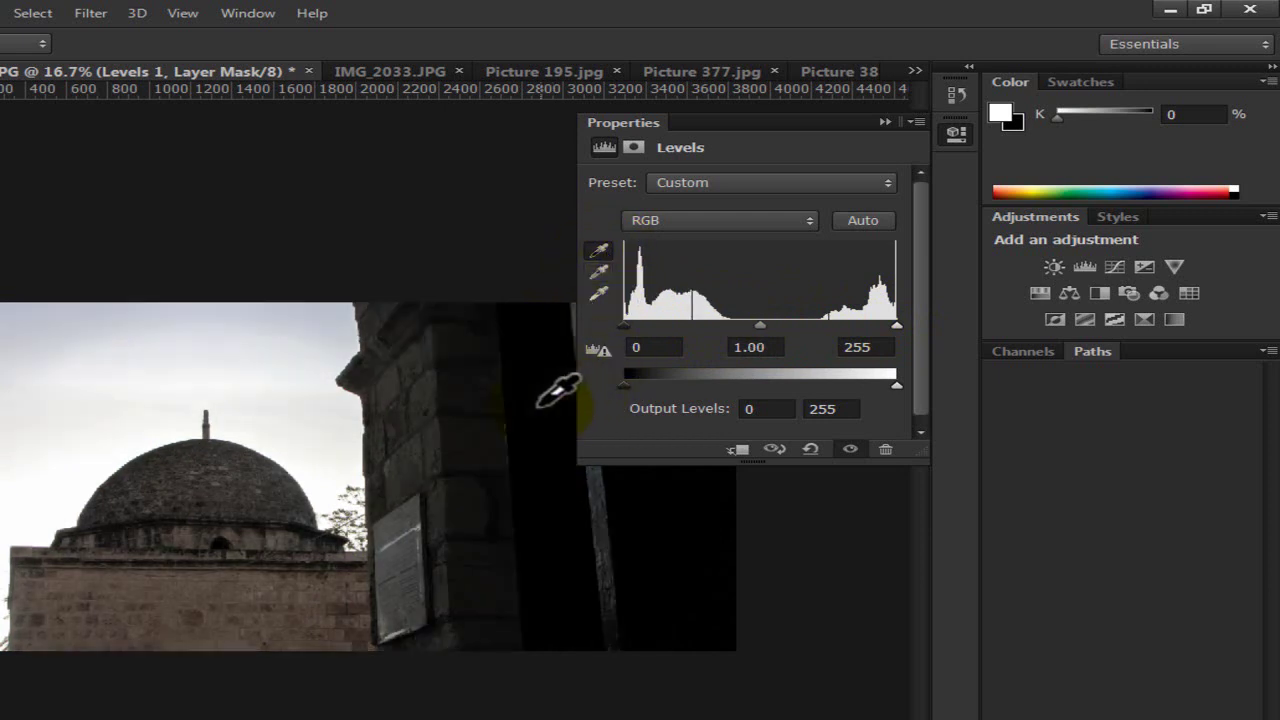
click(599, 293)
click(275, 426)
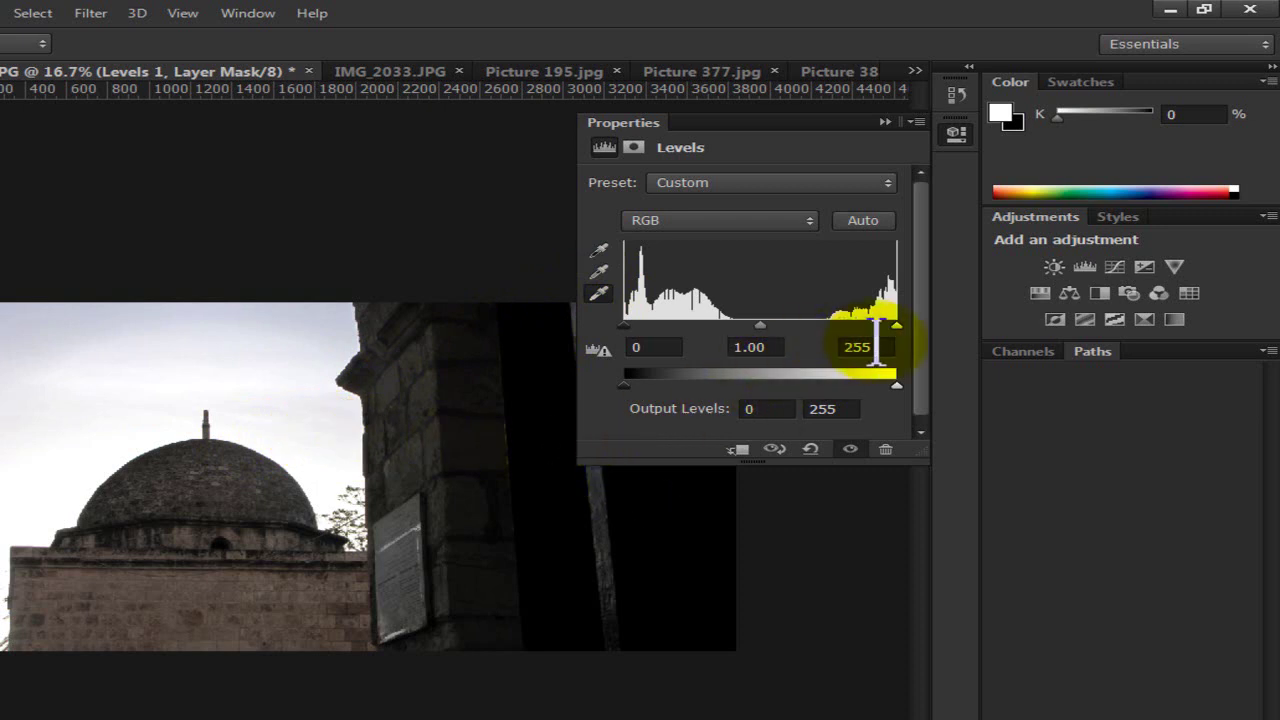
drag(896, 385, 874, 385)
mouse_move(894, 325)
mouse_down()
mouse_move(772, 326)
mouse_move(837, 263)
mouse_up()
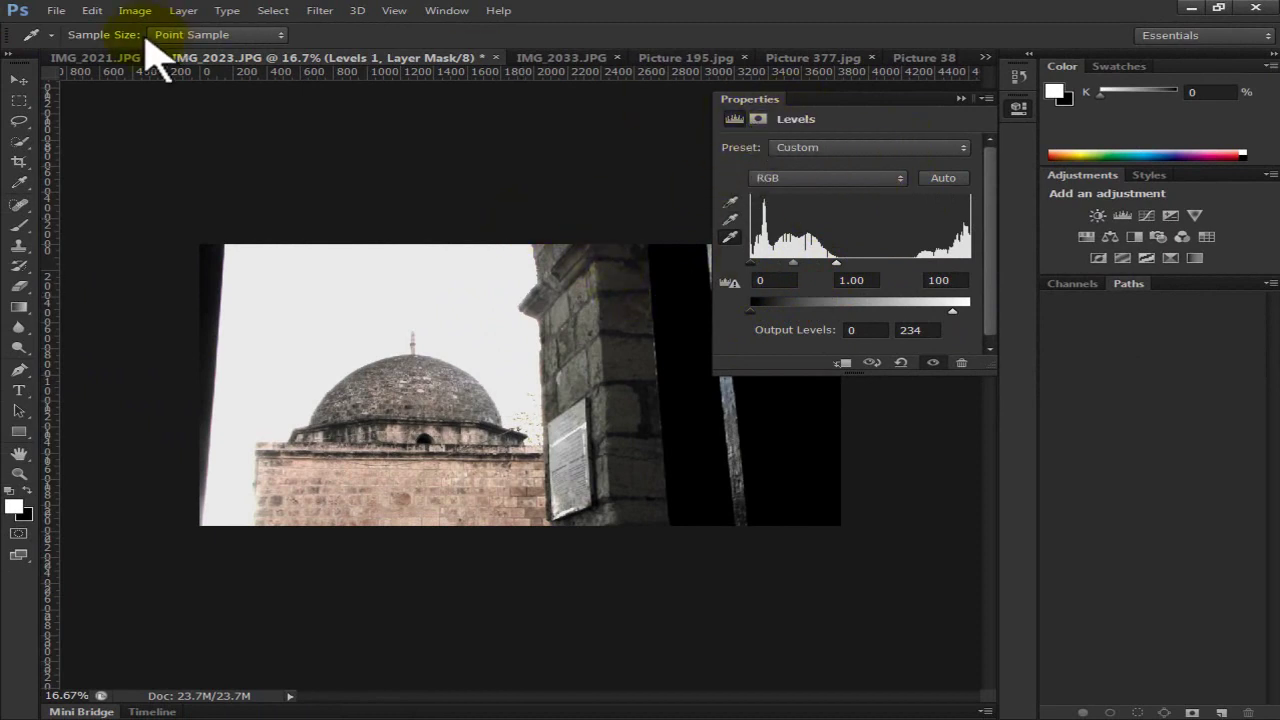
Add an auto-corrected Levels layer (0, 1.24, 255) to IMG_2021.JPG.
click(118, 58)
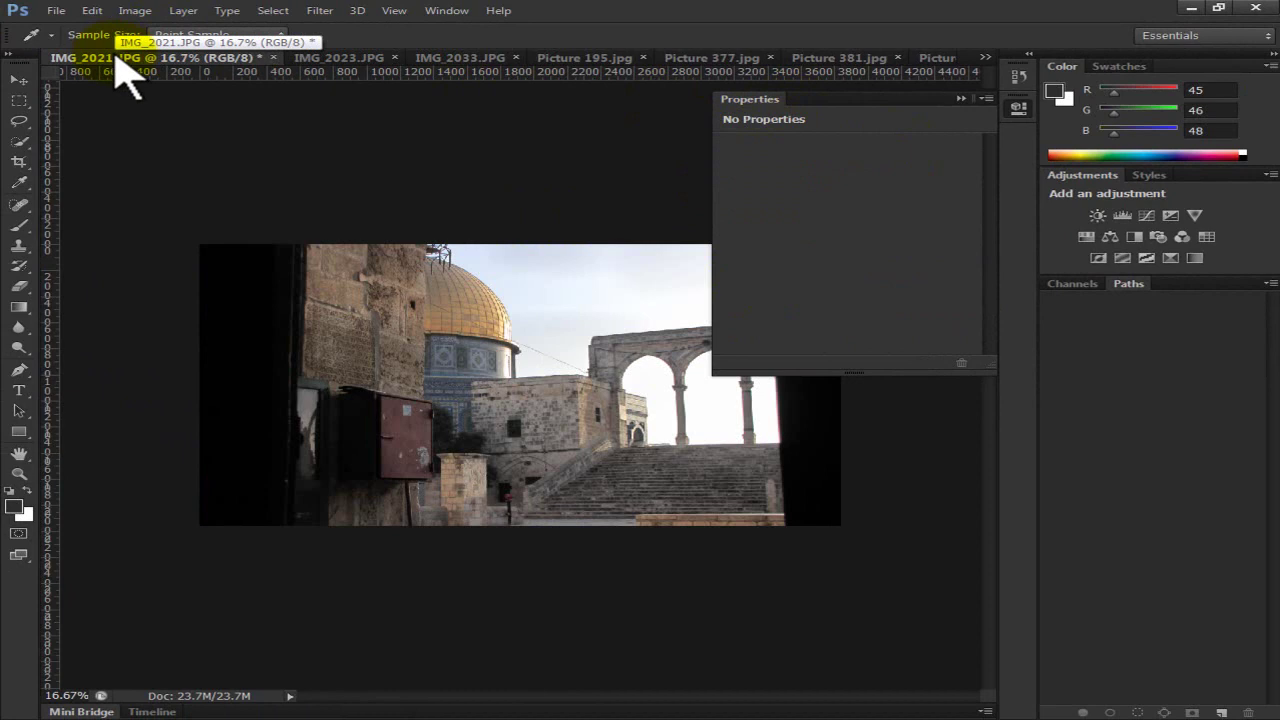
click(1122, 215)
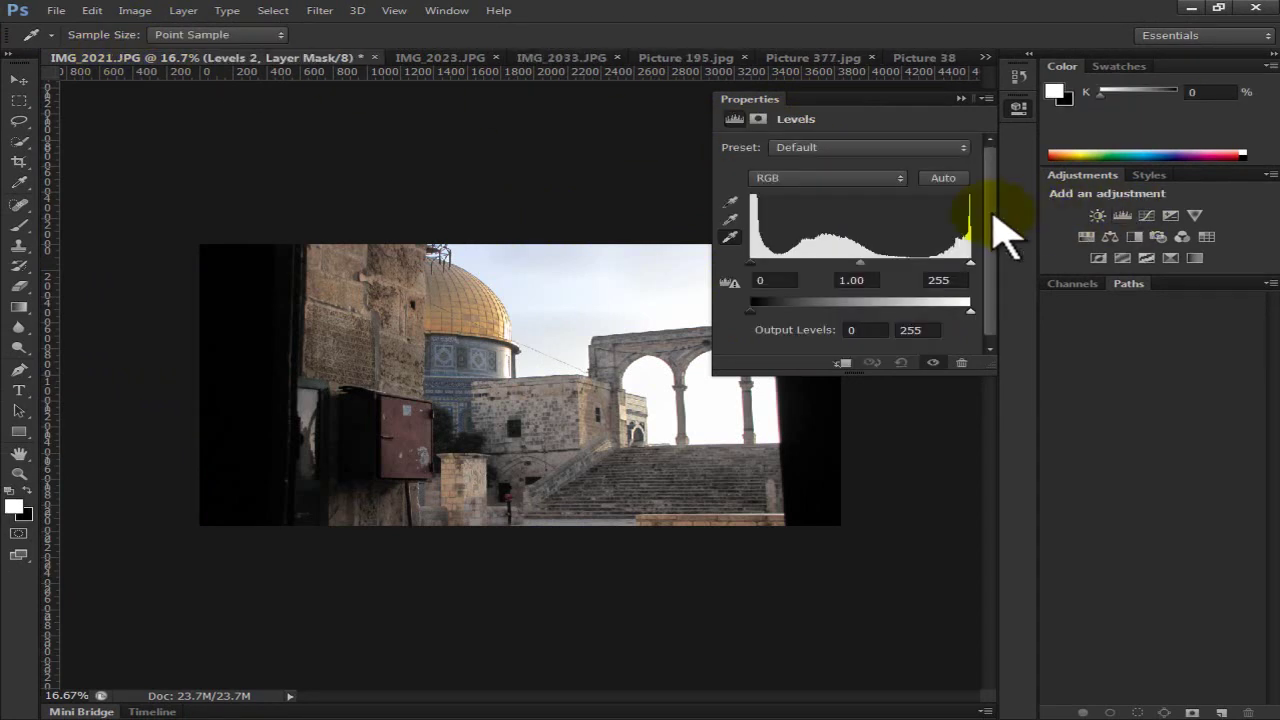
click(943, 180)
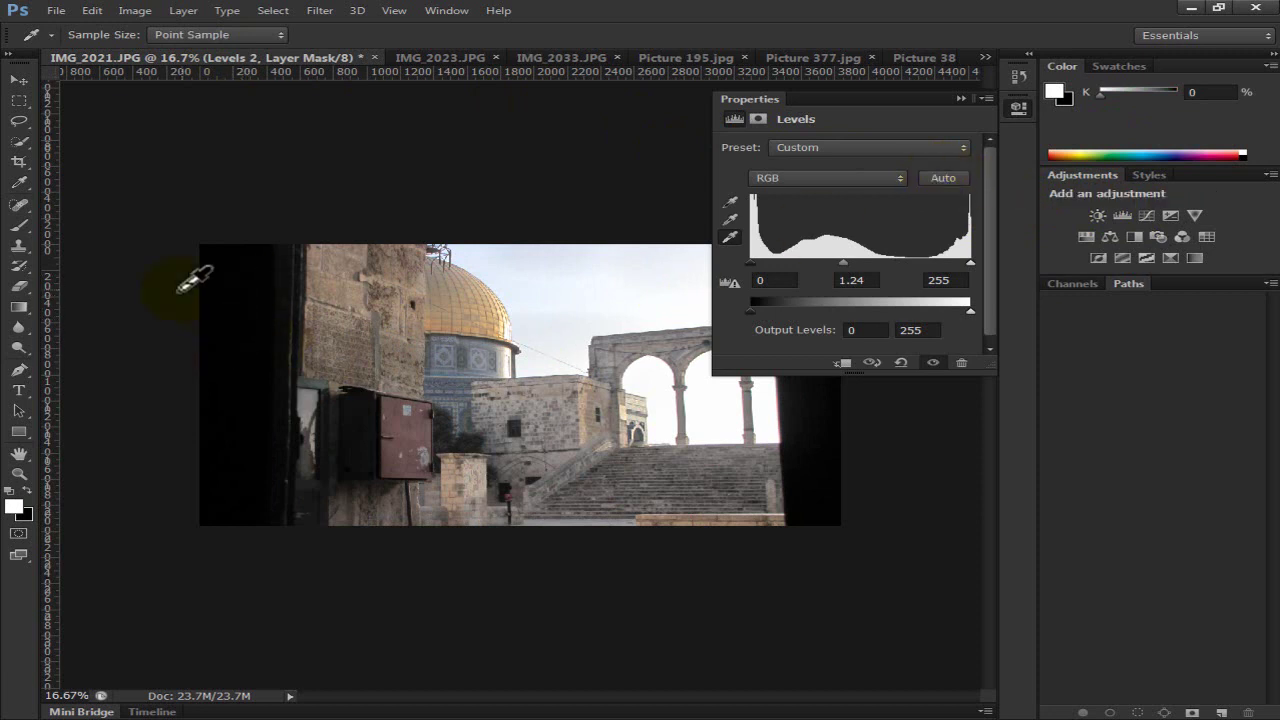
Crop IMG_2021.JPG inside its dark side borders and re-run Auto Levels, giving 6, 1.03, 255.
click(18, 161)
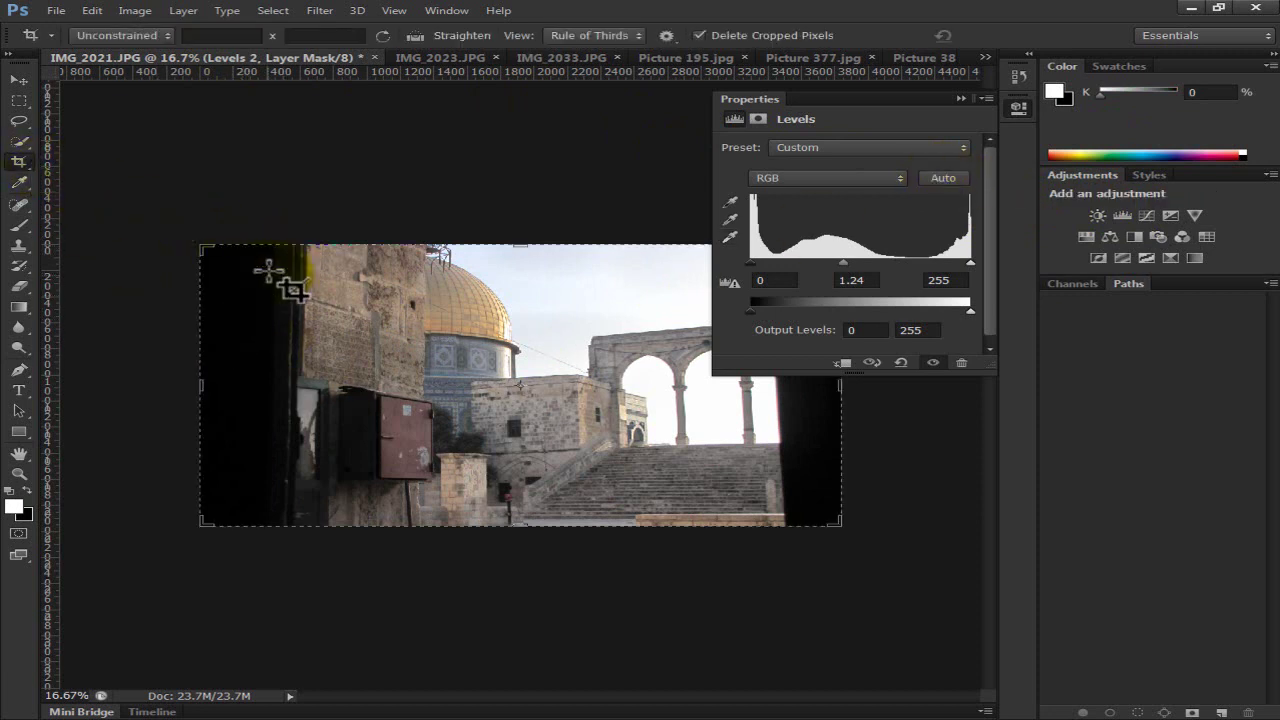
click(300, 245)
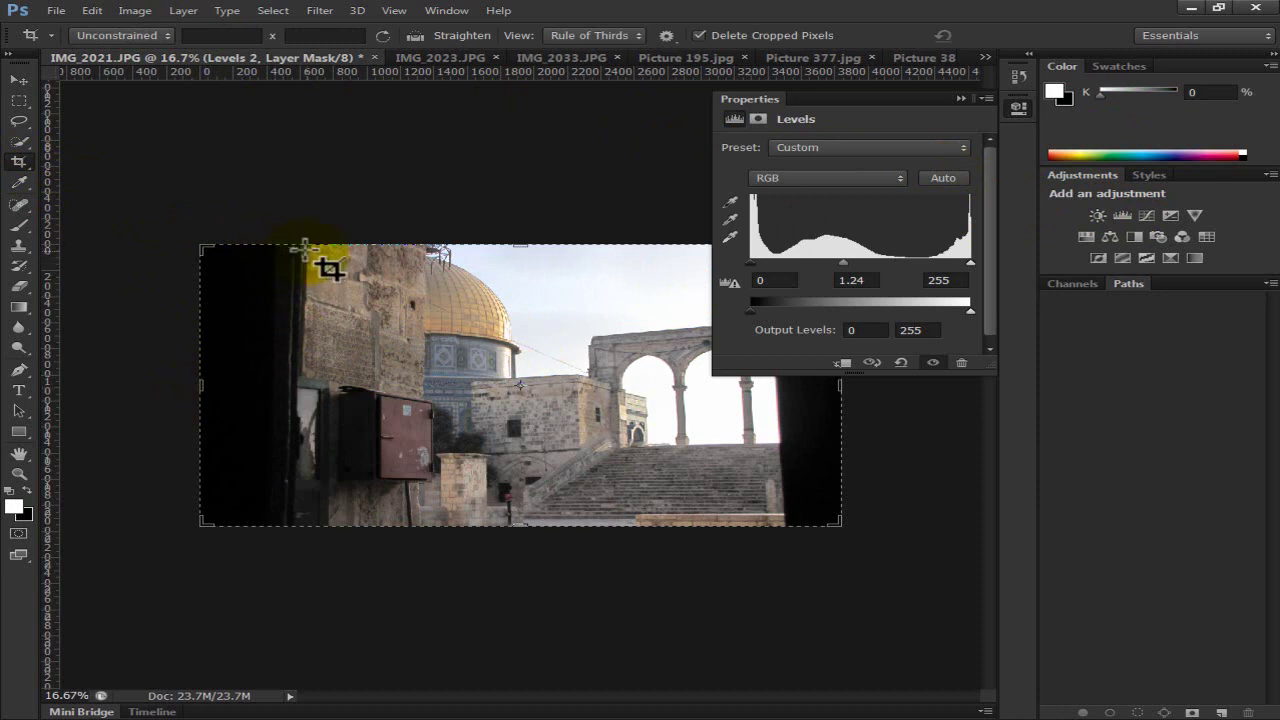
drag(303, 245, 772, 516)
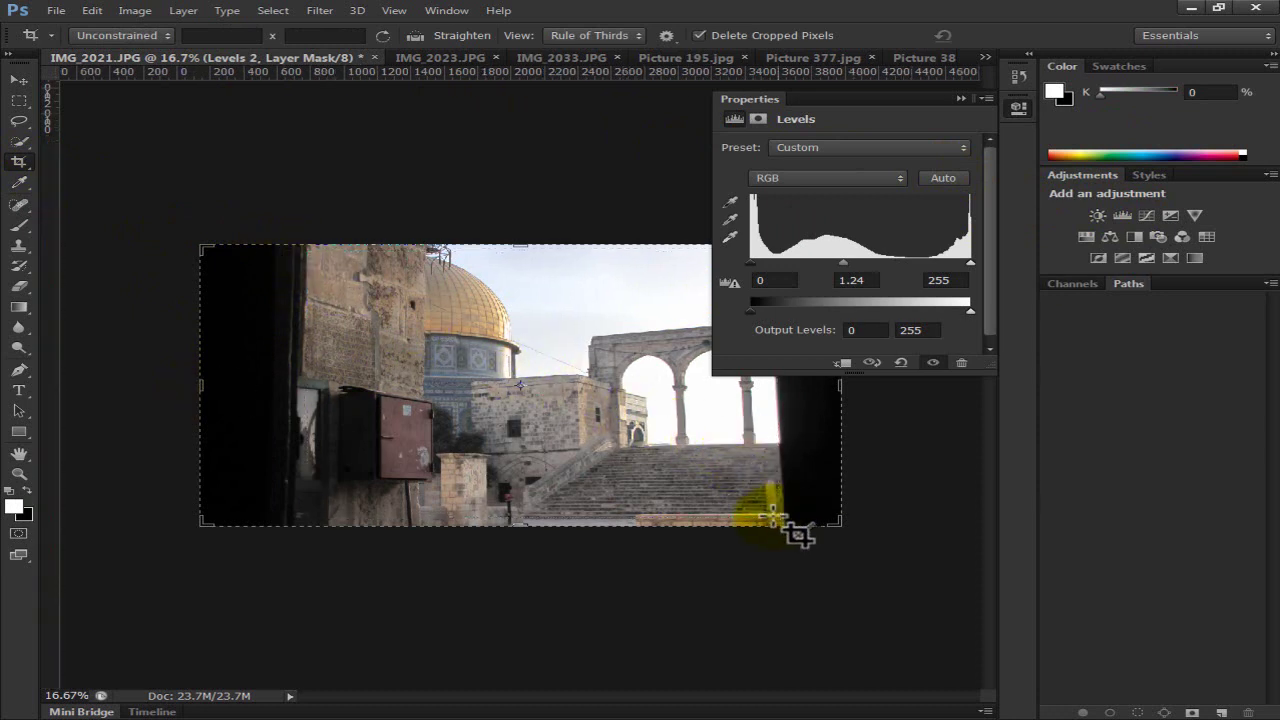
double_click(577, 413)
click(943, 183)
click(943, 180)
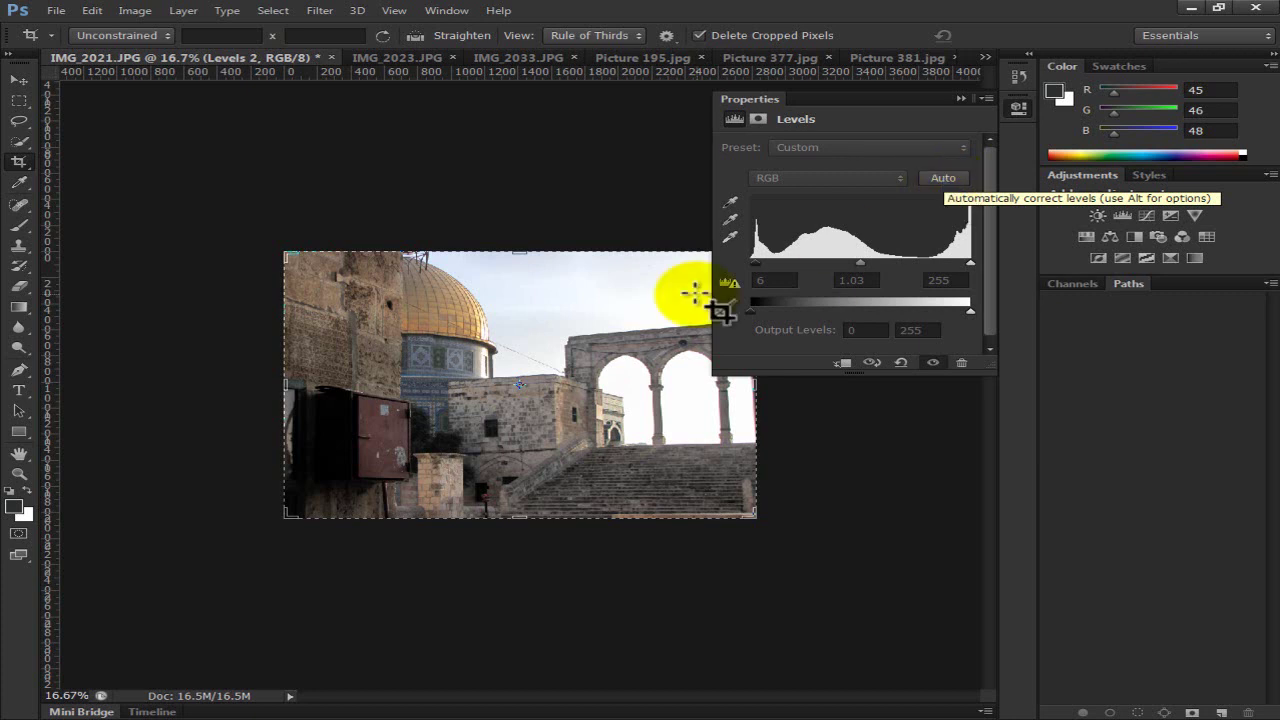
Set the Levels 2 black input on IMG_2021.JPG to 22, giving 22, 1.03 and 255.
click(871, 364)
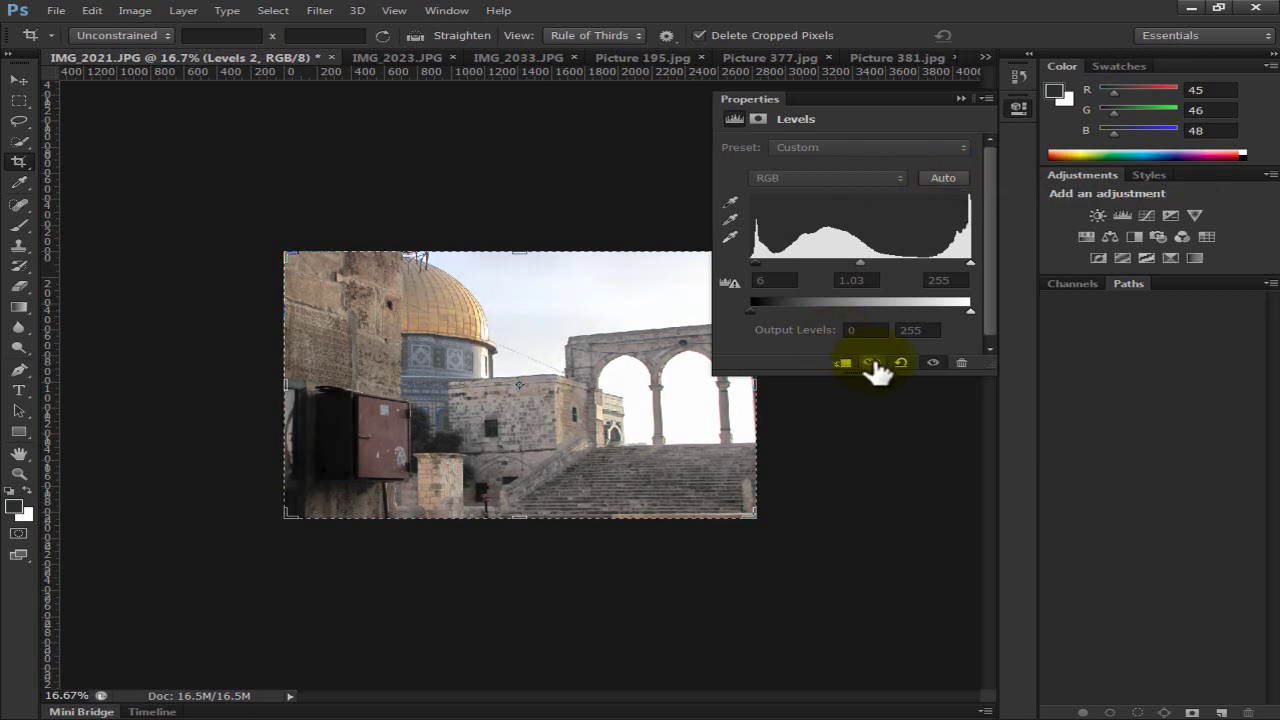
click(871, 364)
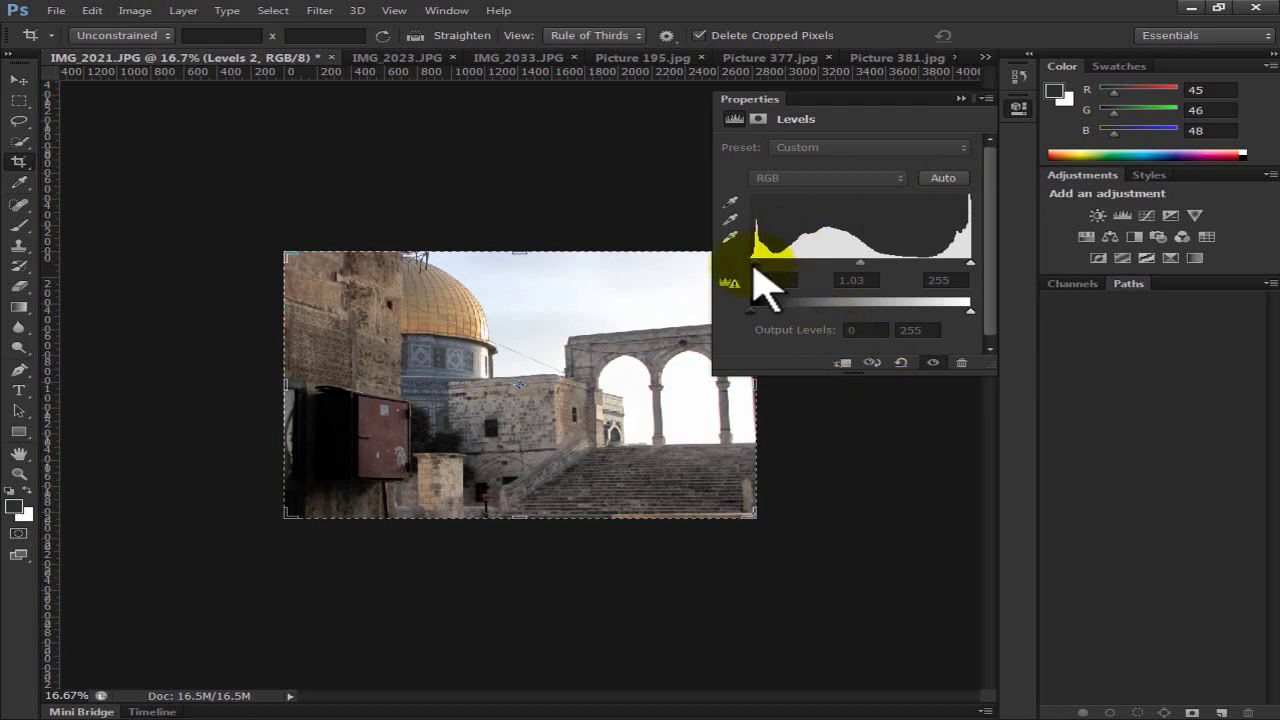
drag(754, 268, 780, 268)
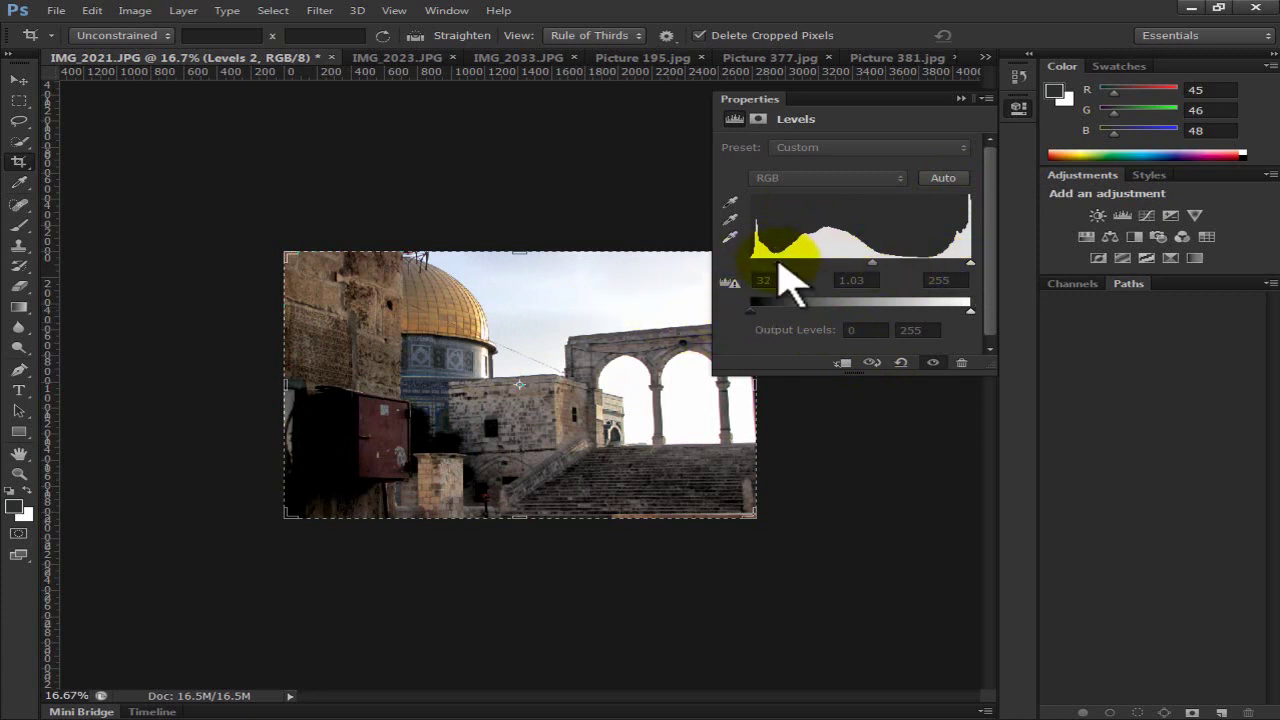
drag(785, 265, 774, 266)
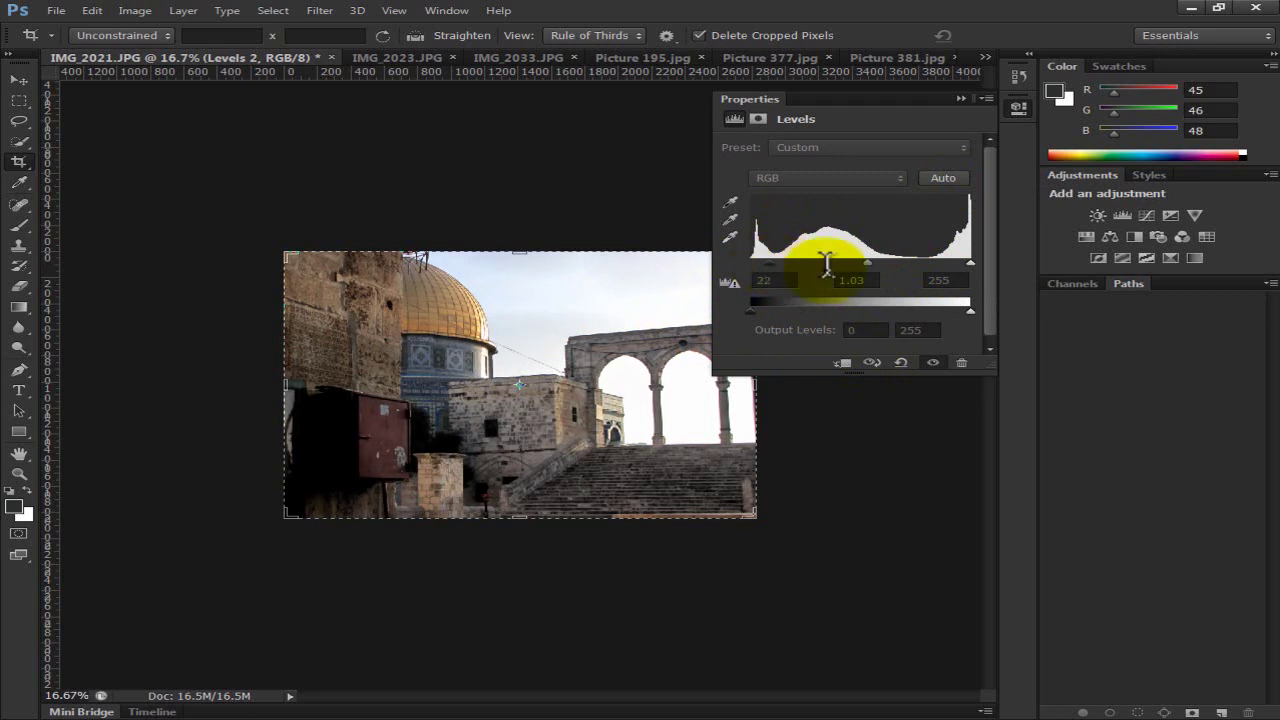
mouse_move(968, 263)
mouse_down()
mouse_move(907, 266)
mouse_move(972, 270)
mouse_up()
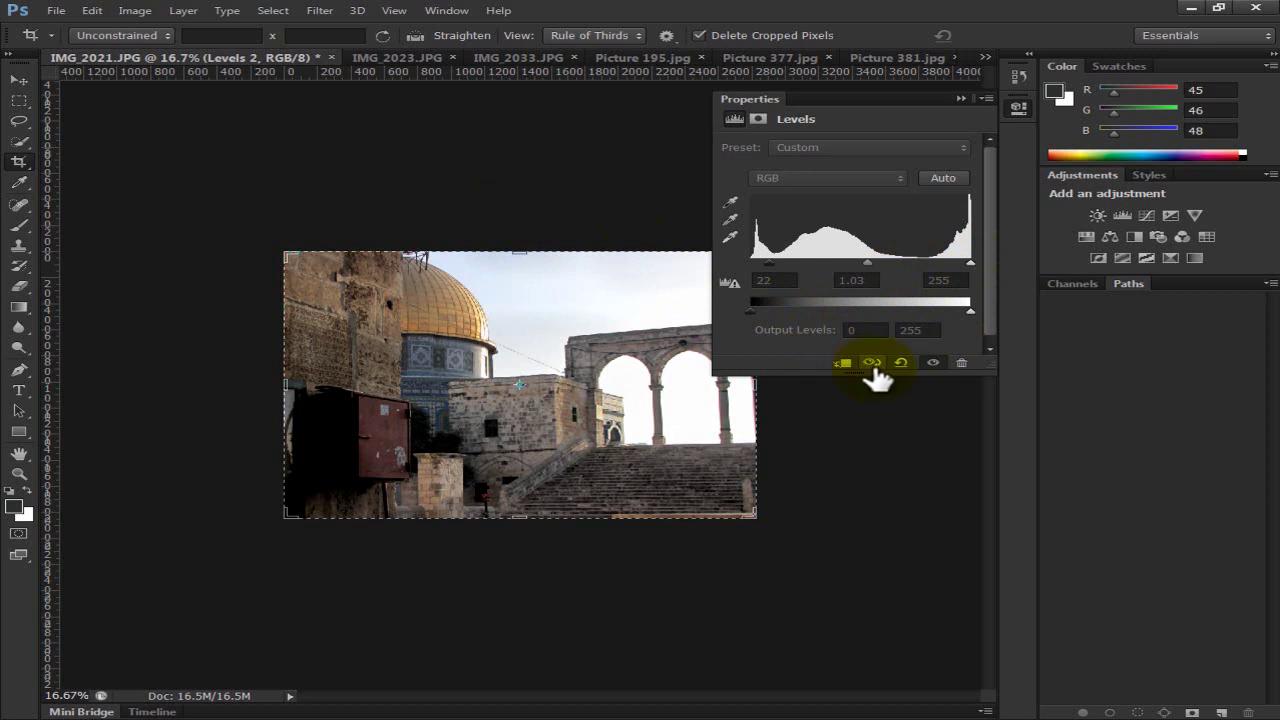
Toggle the previous-state view to compare the adjusted golden-dome photo with the original.
click(872, 364)
click(872, 364)
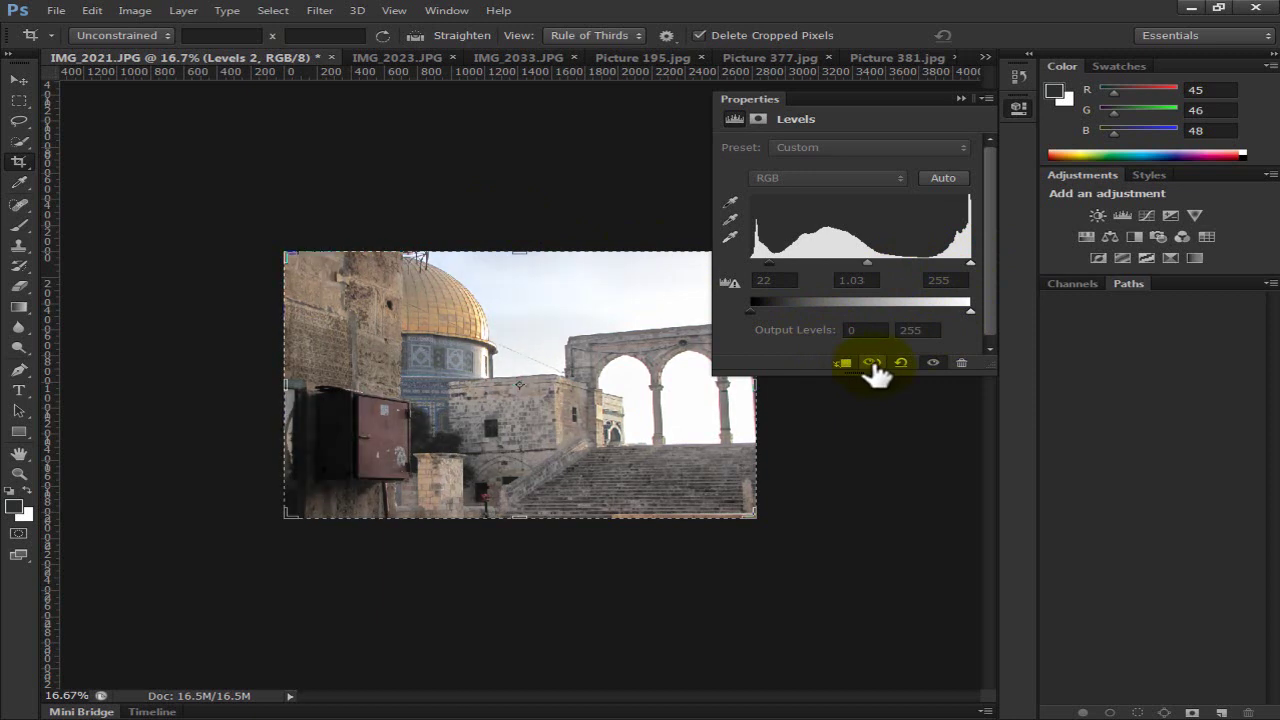
click(872, 364)
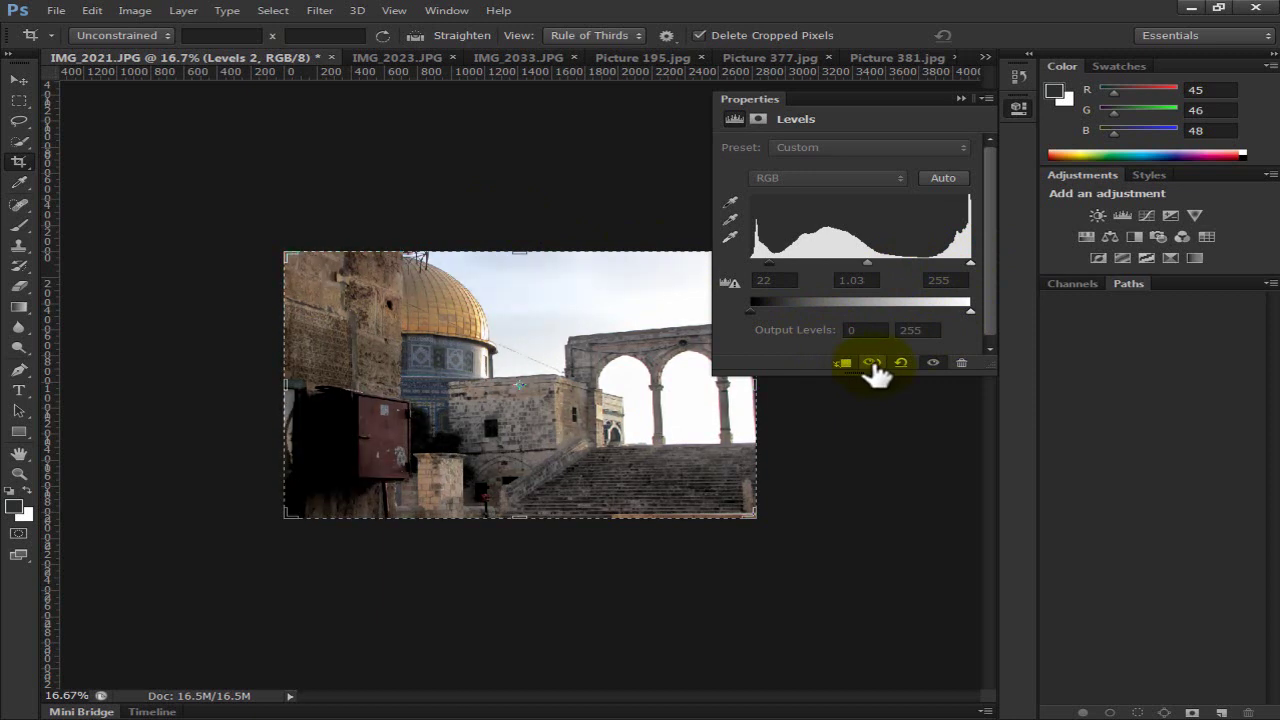